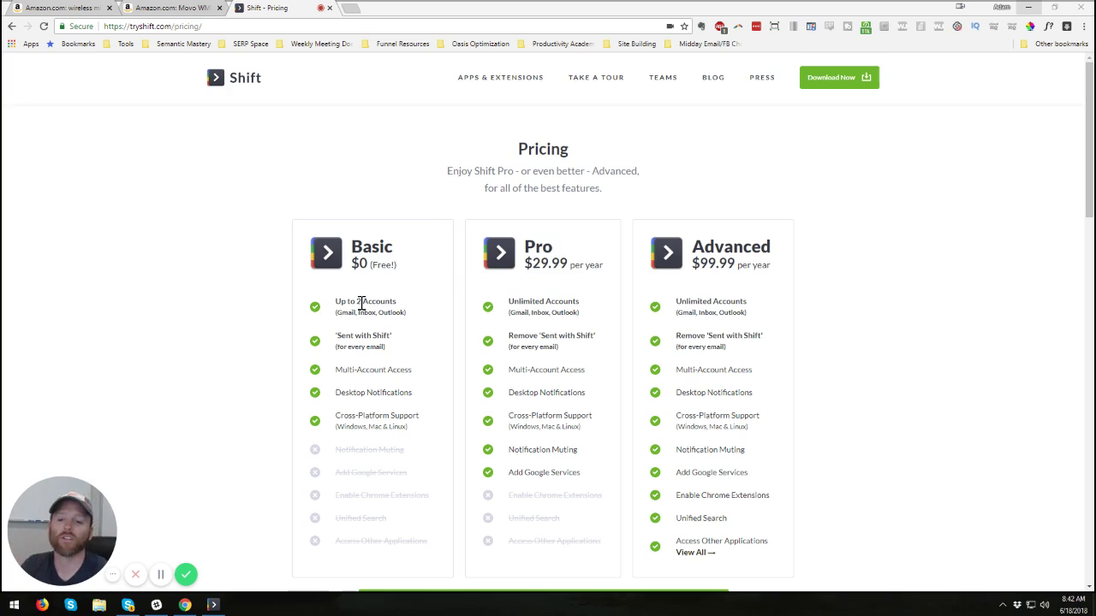
- Compare the account limits of the Basic and Pro plans and highlight the Advanced plan's Chrome extensions, unified search and other-applications features
drag(401, 304, 335, 310)
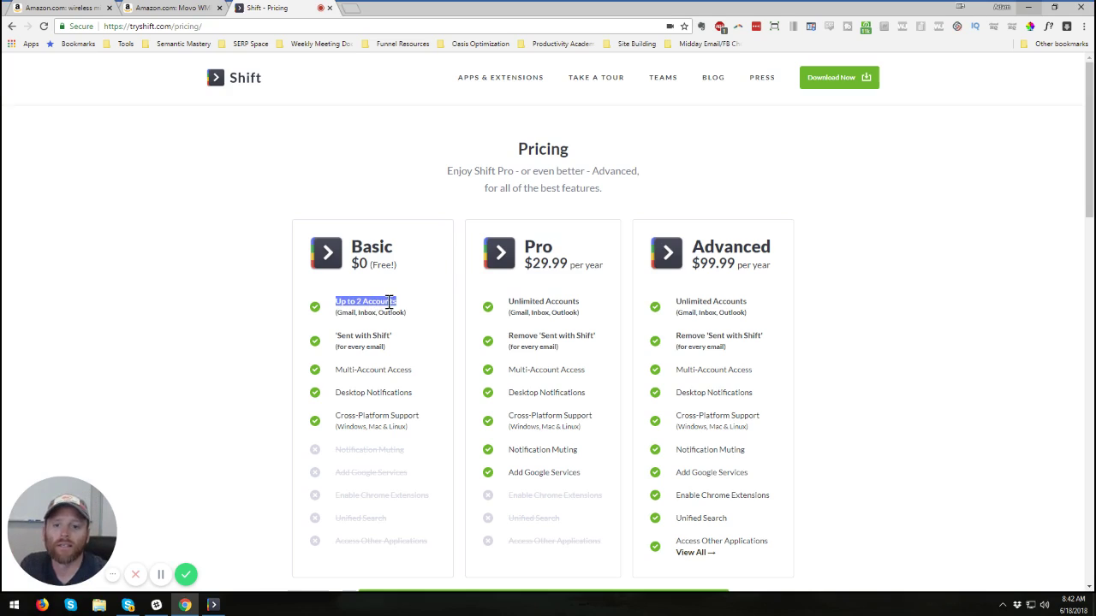
drag(517, 304, 583, 298)
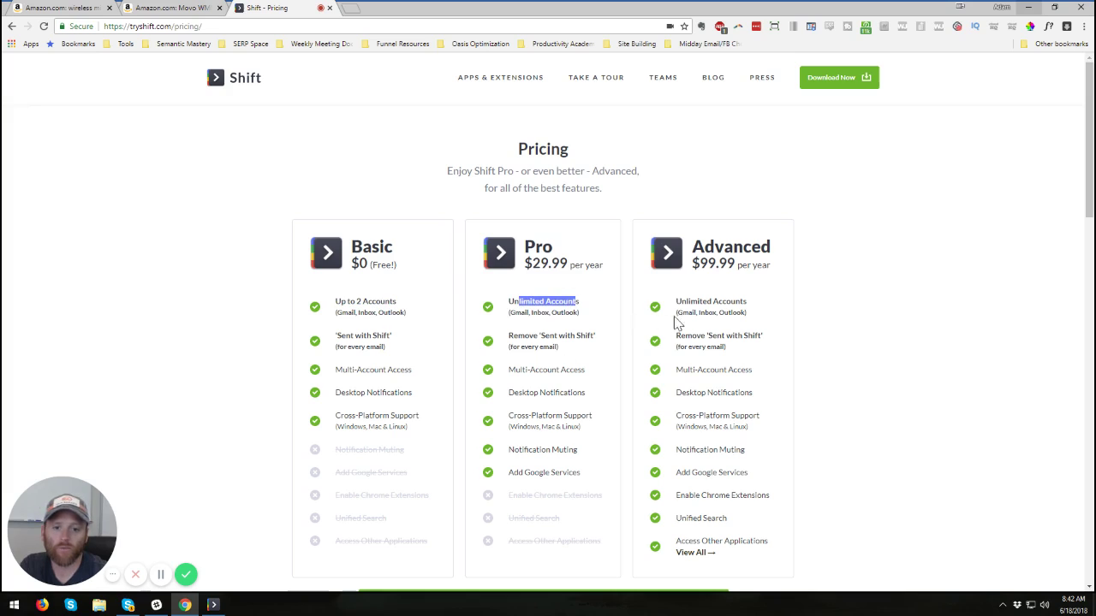
drag(675, 495, 788, 508)
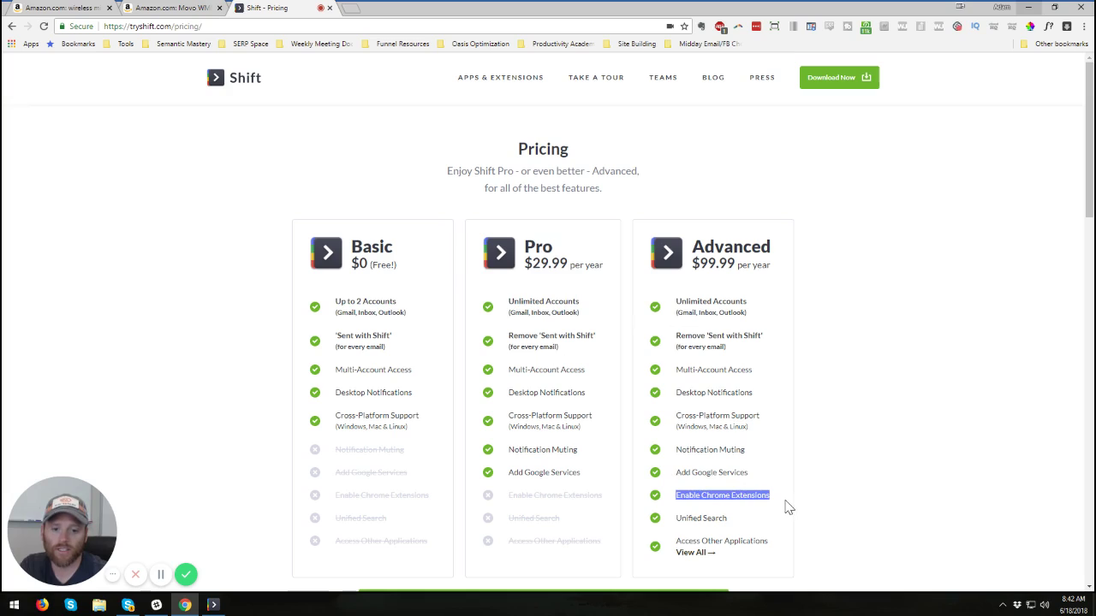
drag(688, 520, 739, 520)
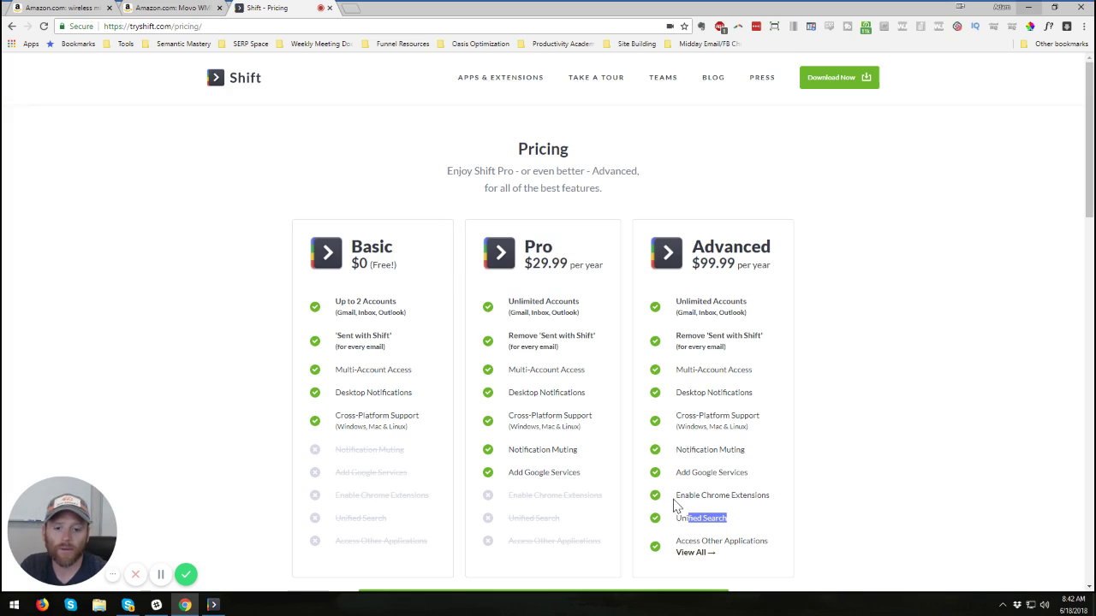
drag(676, 500, 735, 548)
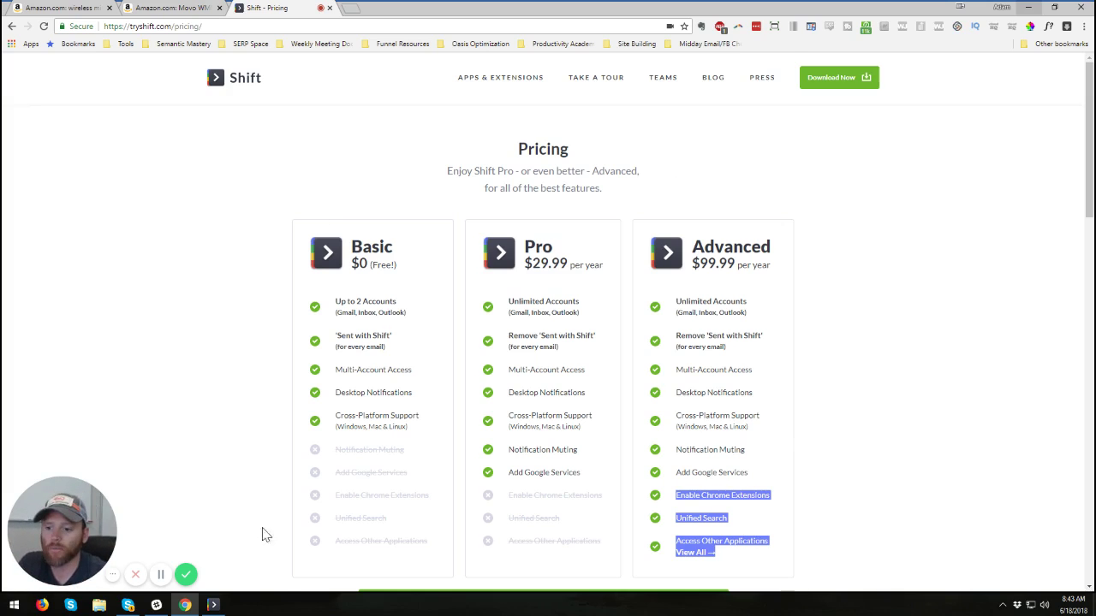
- Switch to the Shift desktop app and review its installed apps and the full catalogue of available apps
click(213, 605)
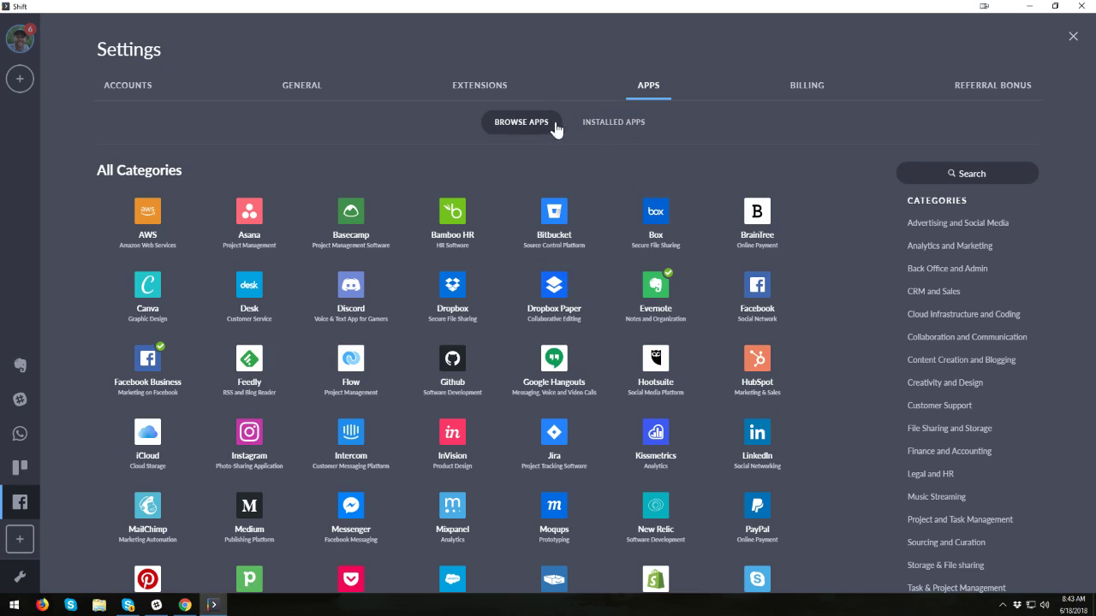
click(602, 133)
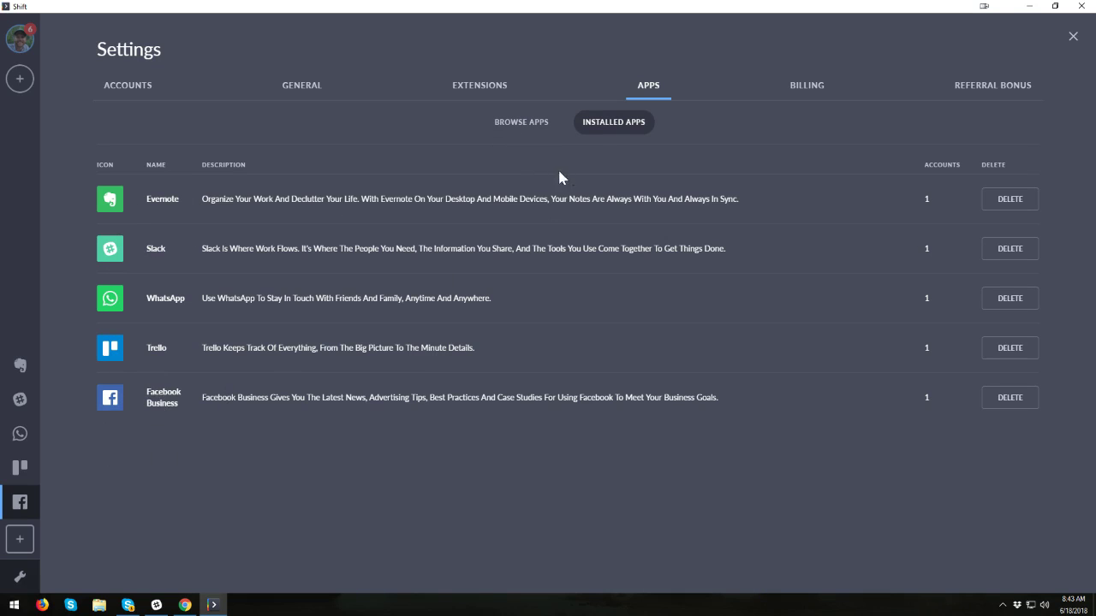
click(516, 124)
scroll(480, 368, down, 3)
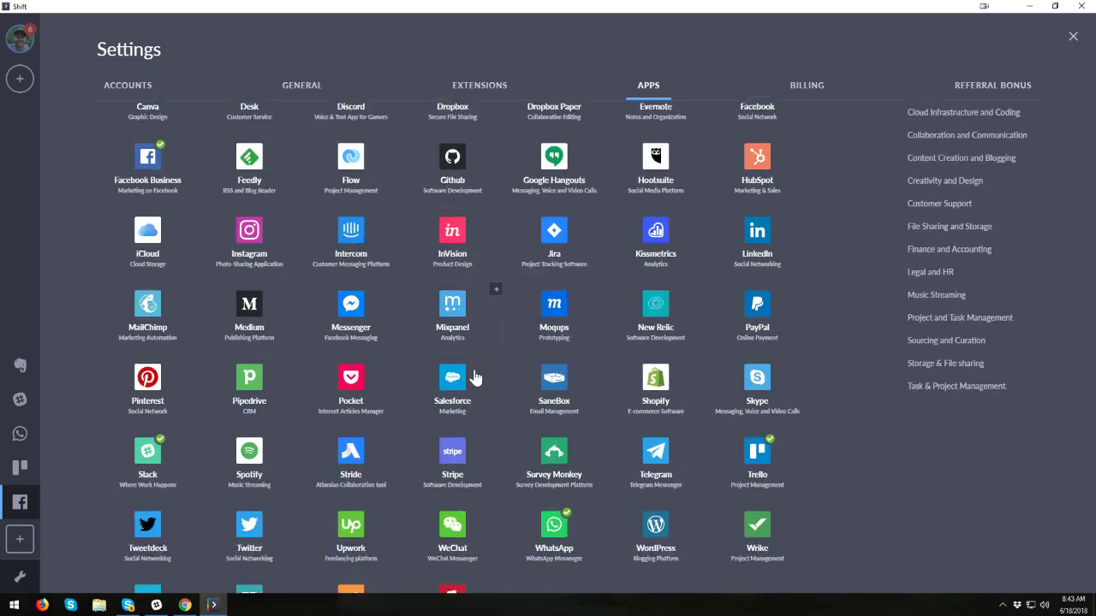
scroll(476, 378, down, 1)
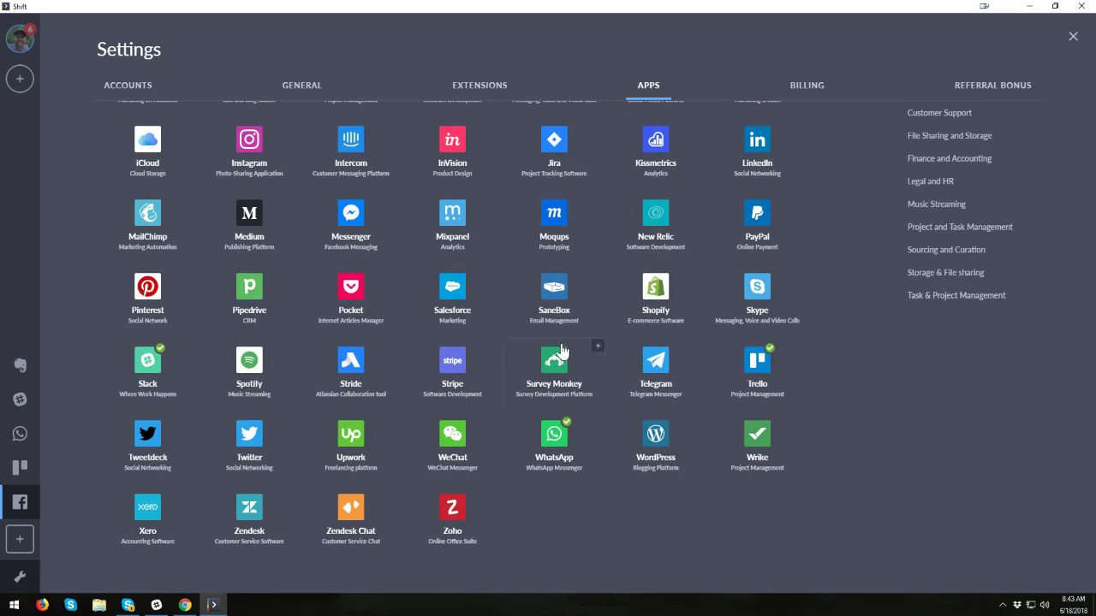
scroll(569, 343, up, 4)
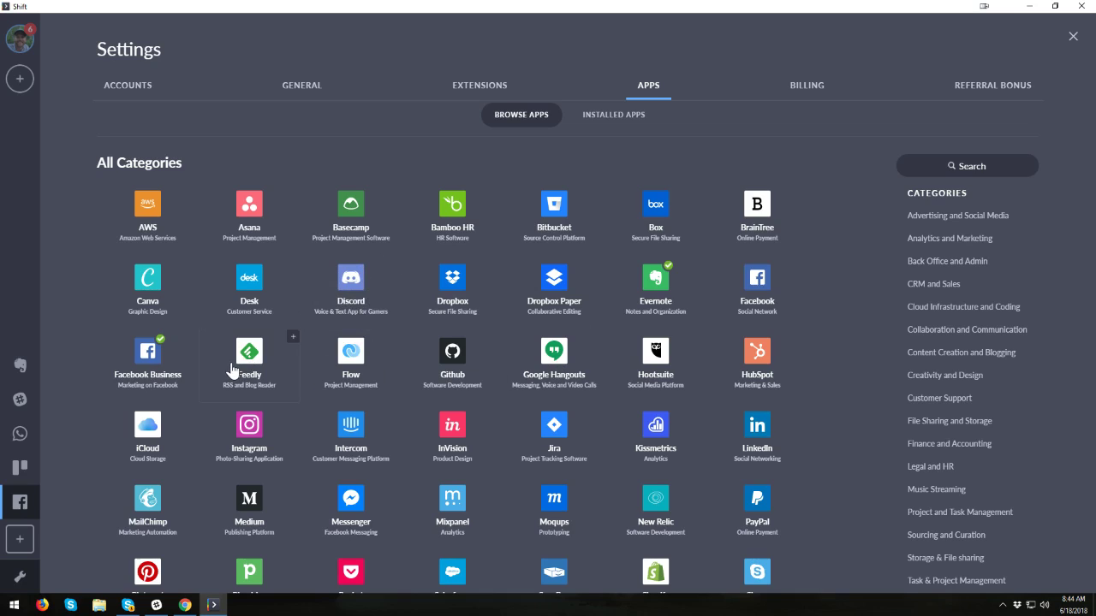
scroll(232, 370, down, 3)
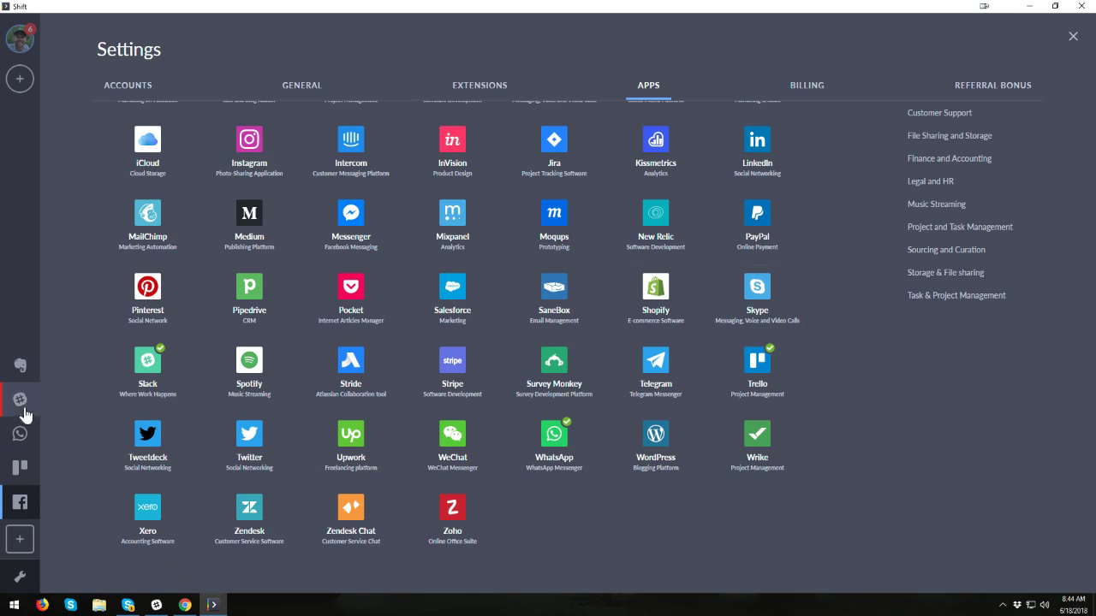
- Open Evernote and view the Unique Ability Statements, productivity topics and KW research niche site processes notes in the +Inbox notebook
click(21, 366)
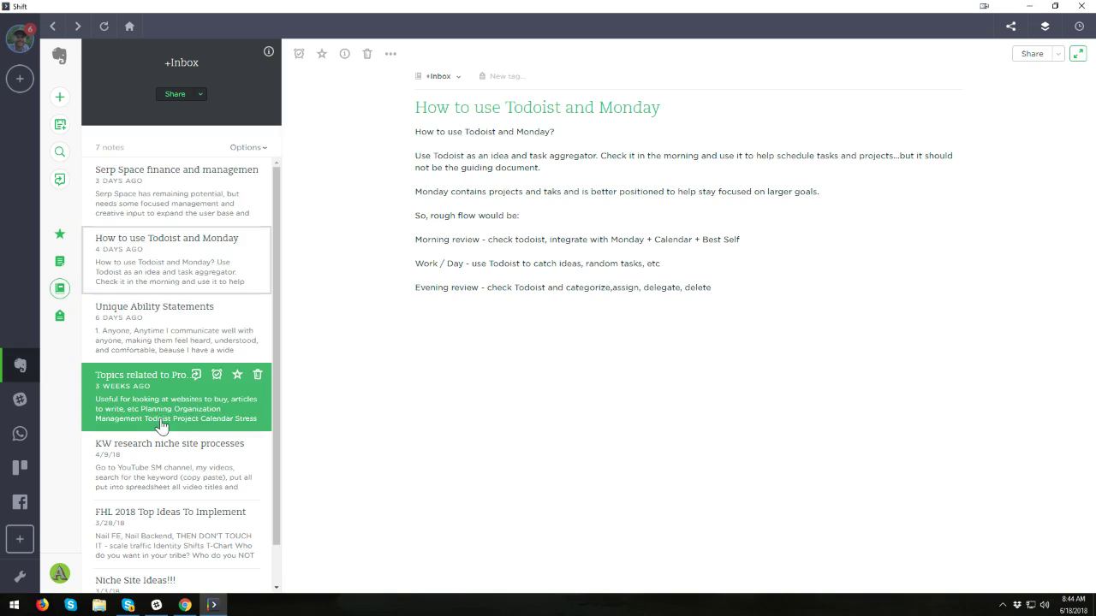
click(157, 345)
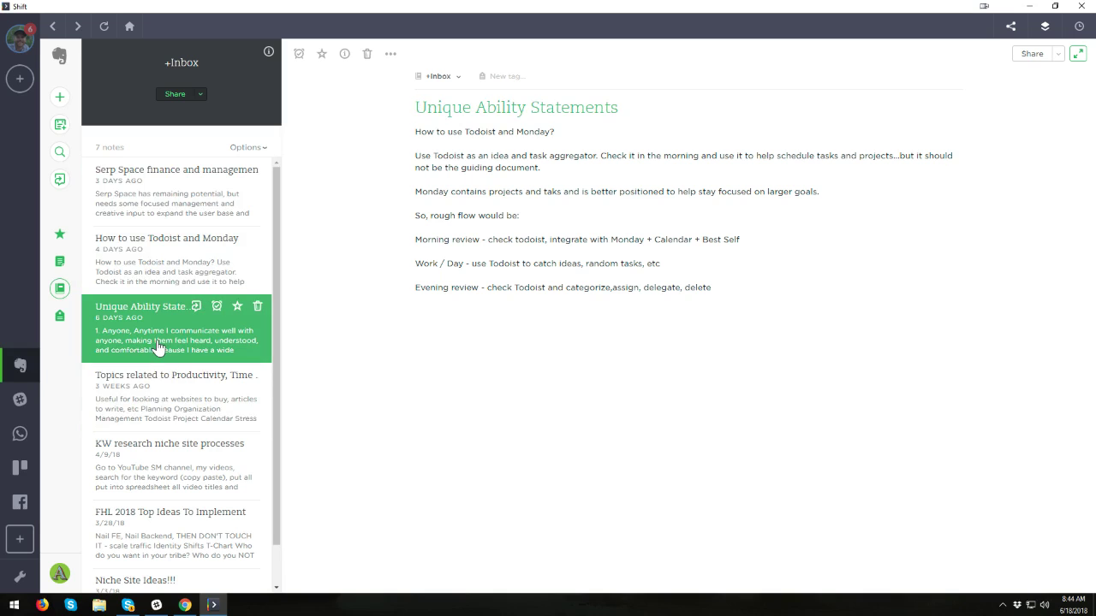
click(158, 390)
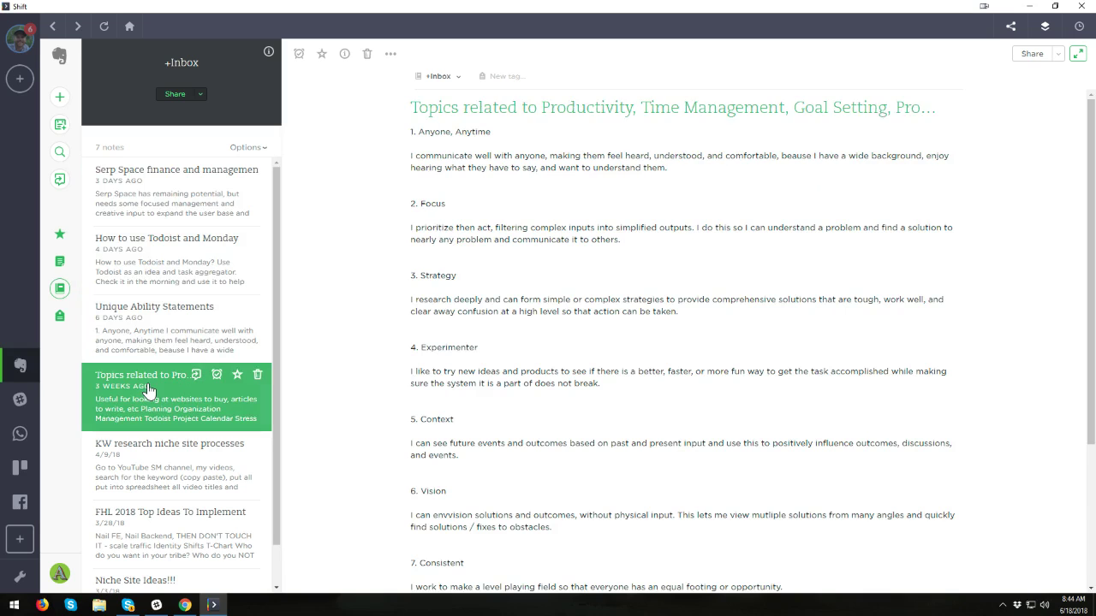
click(150, 456)
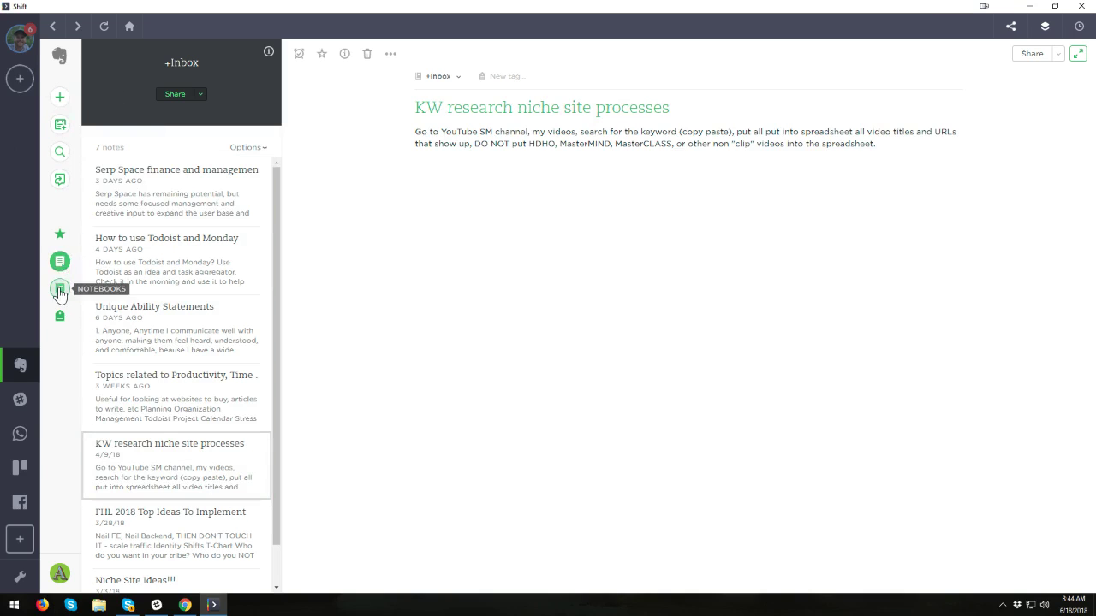
- Look through the Evernote notebook list and open the Templates notebook under Personal Notebooks
click(58, 291)
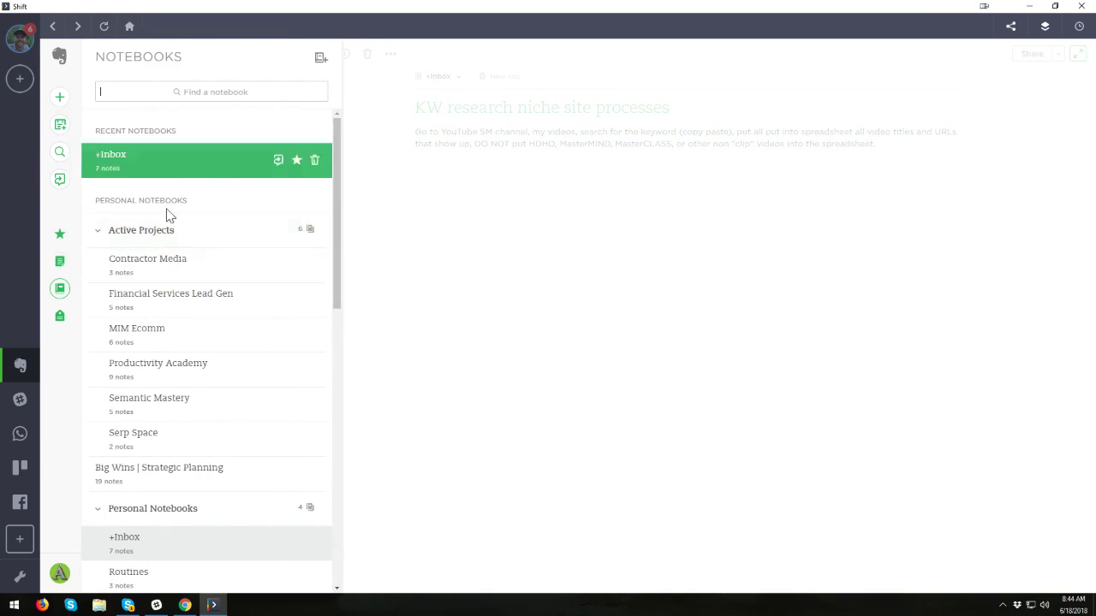
scroll(188, 345, down, 5)
scroll(188, 345, down, 4)
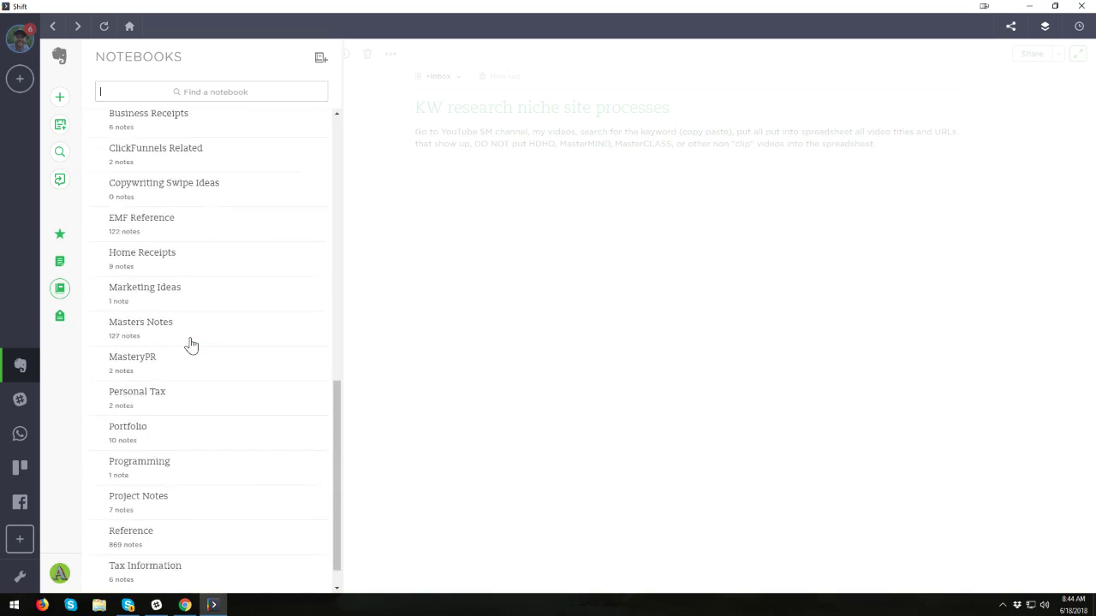
scroll(191, 343, up, 6)
scroll(193, 342, up, 3)
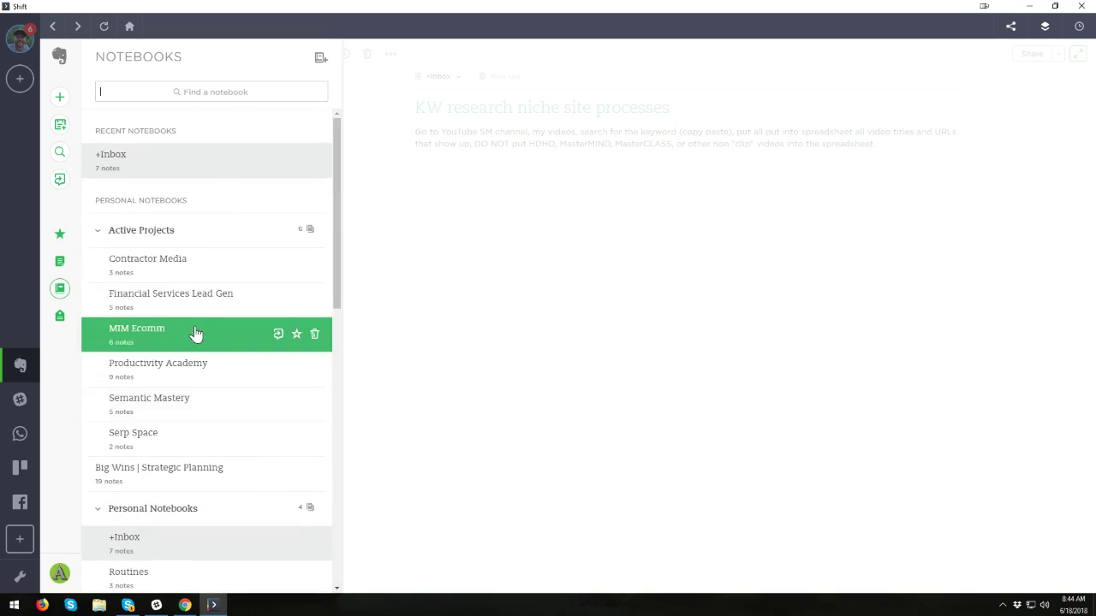
scroll(200, 289, down, 1)
scroll(201, 297, down, 1)
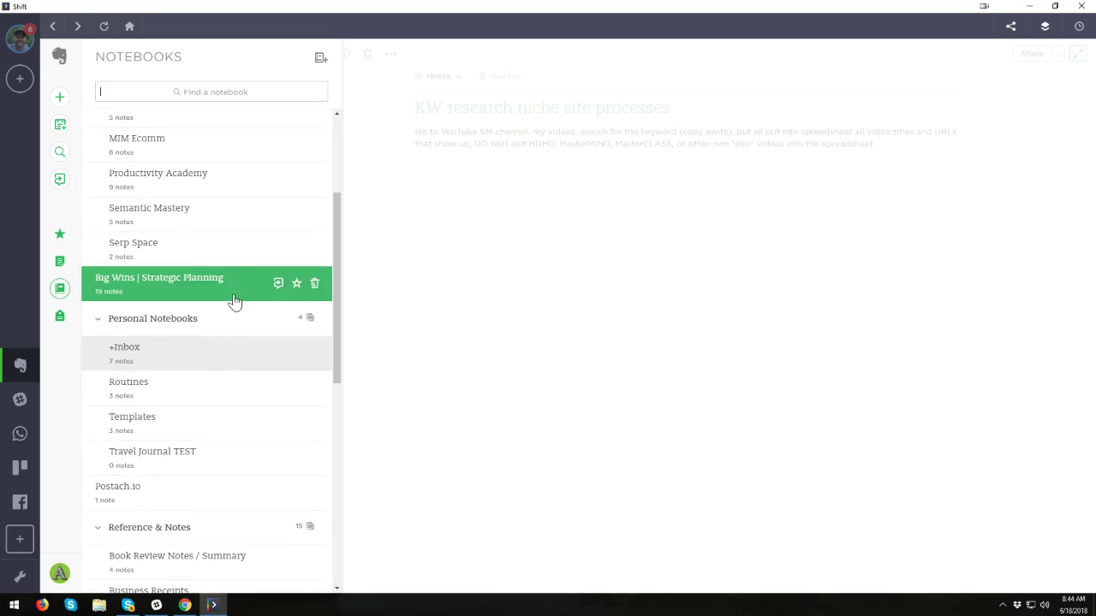
scroll(202, 308, down, 1)
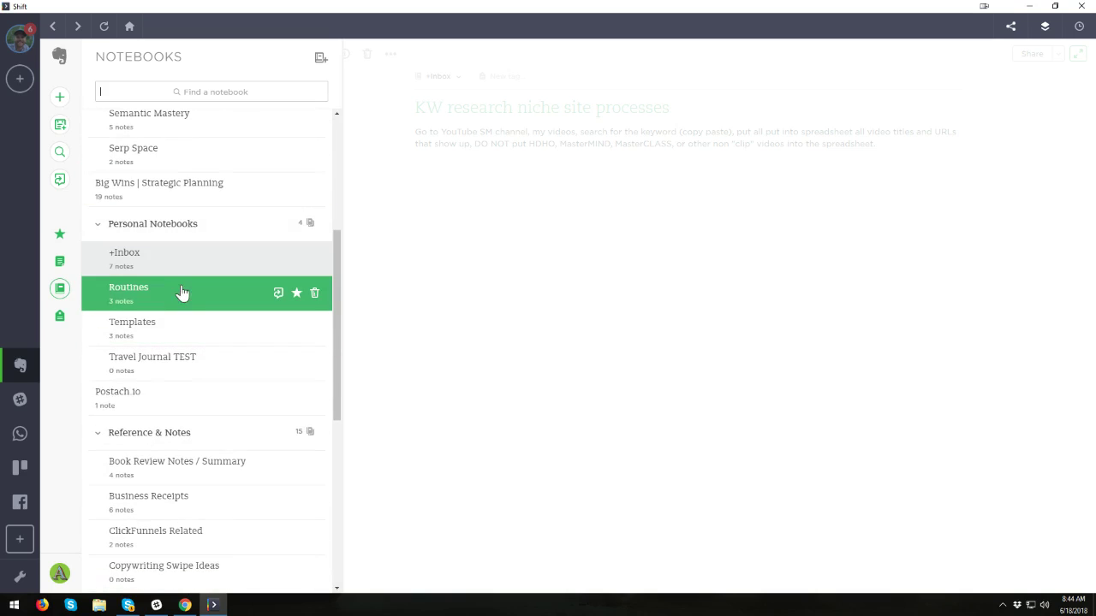
click(182, 332)
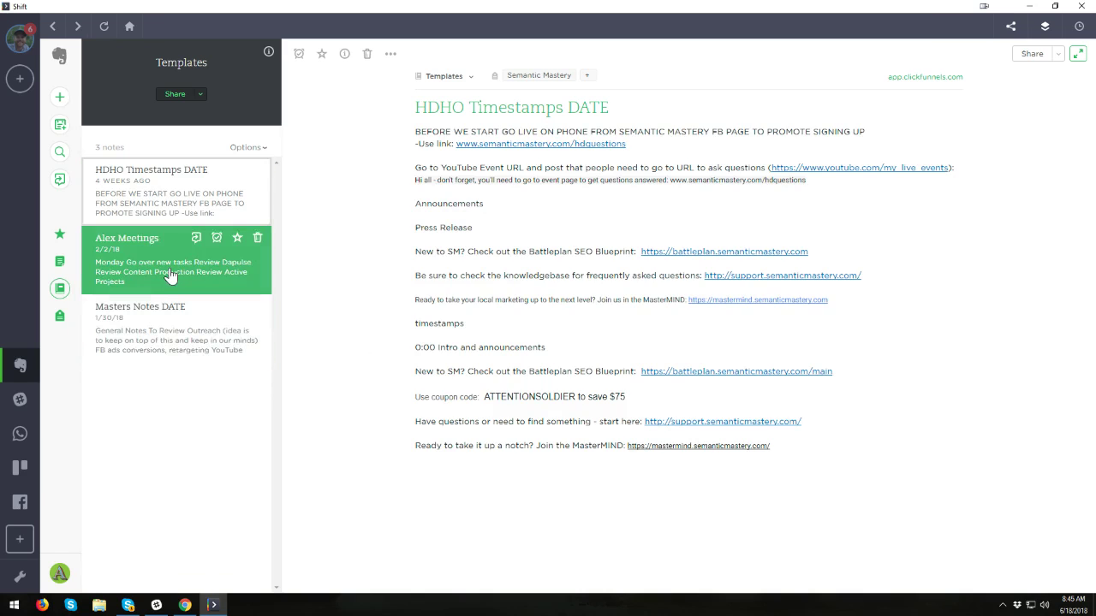
- View the meetings, Masters Notes DATE and HDHO Timestamps DATE notes in the Templates notebook
click(172, 276)
click(174, 314)
click(171, 209)
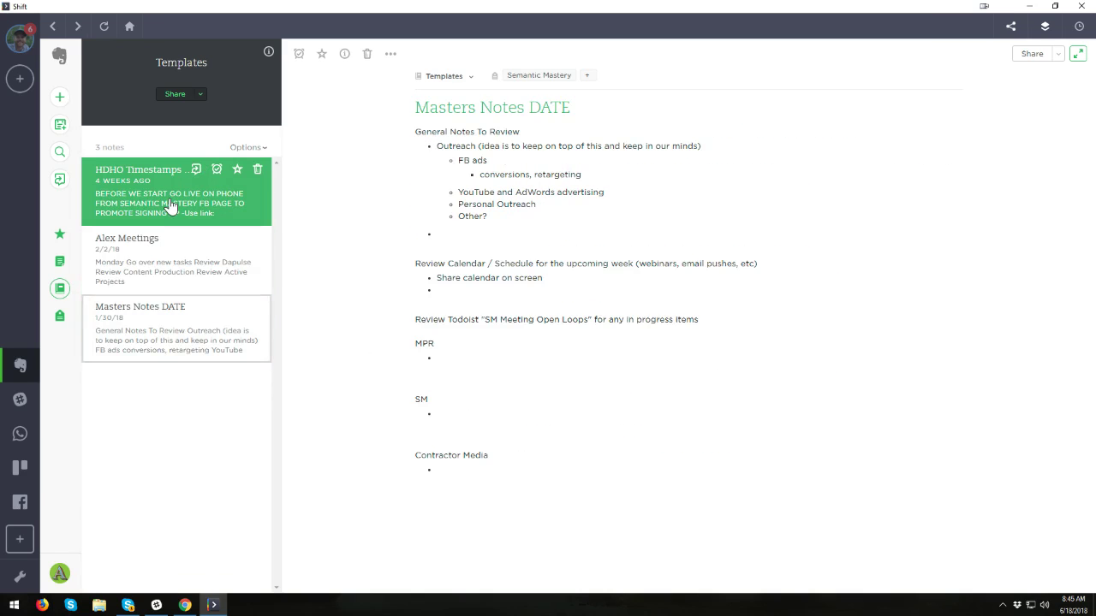
- Reopen the notebook list and examine the Active Projects, Personal Notebooks and Reference & Notes groups
click(59, 289)
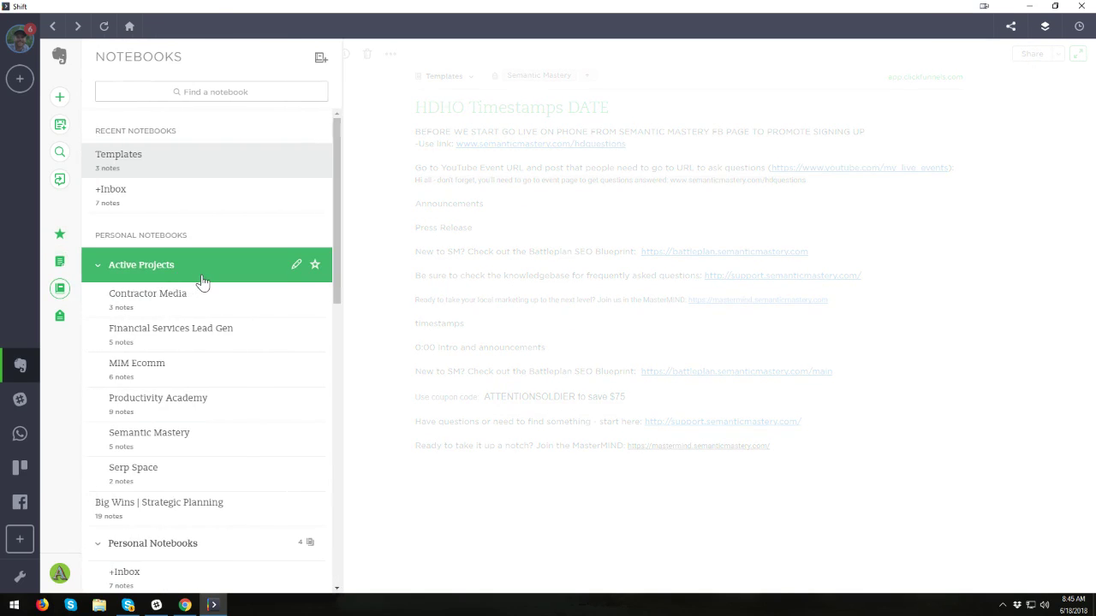
scroll(203, 283, down, 1)
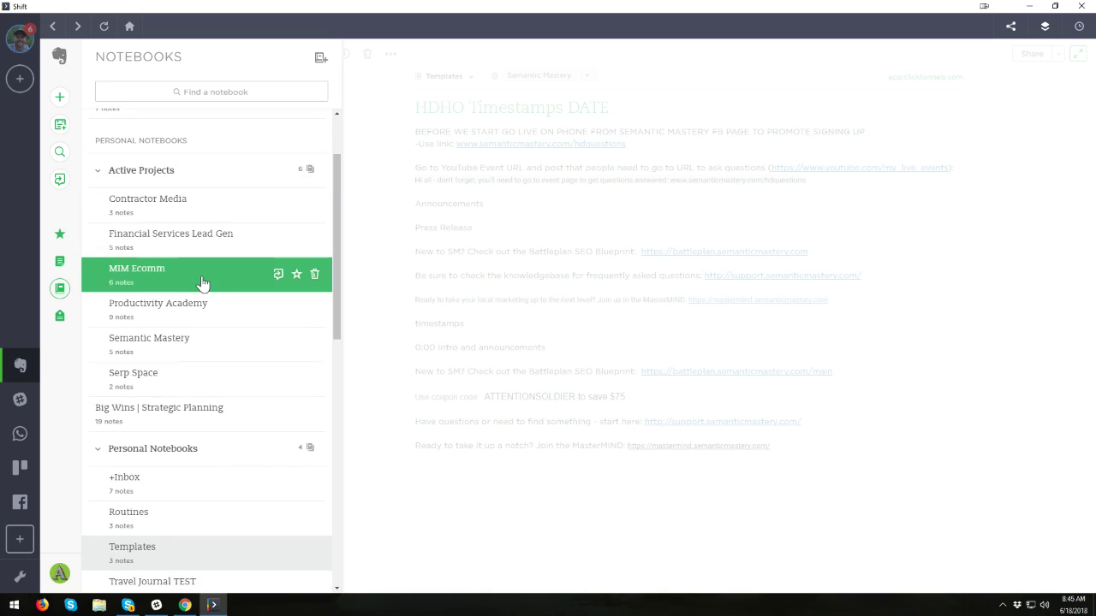
scroll(201, 247, down, 3)
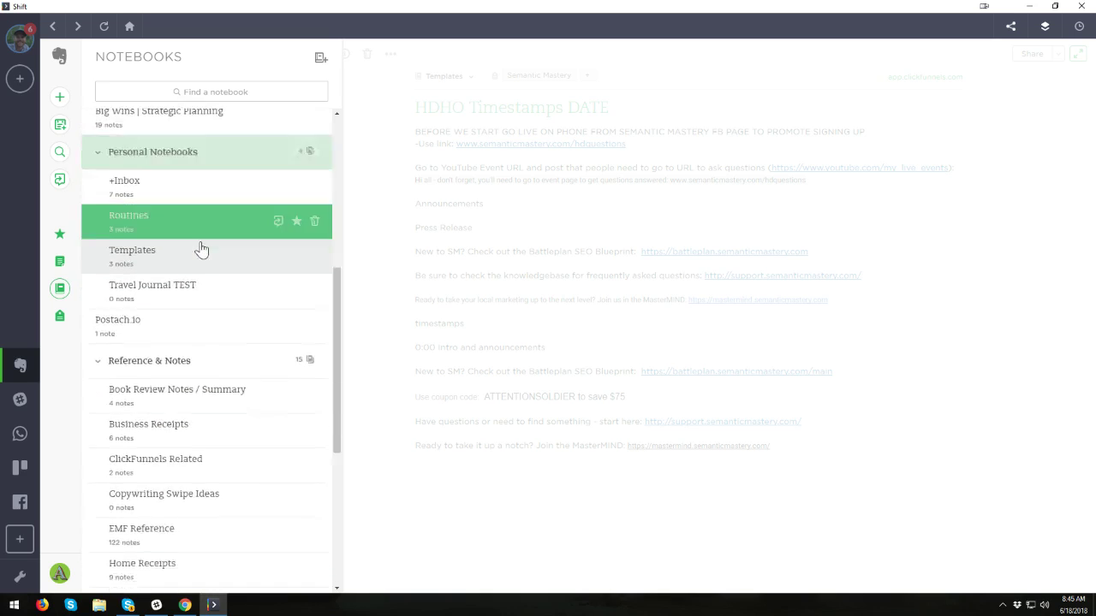
scroll(201, 248, down, 4)
scroll(166, 191, up, 7)
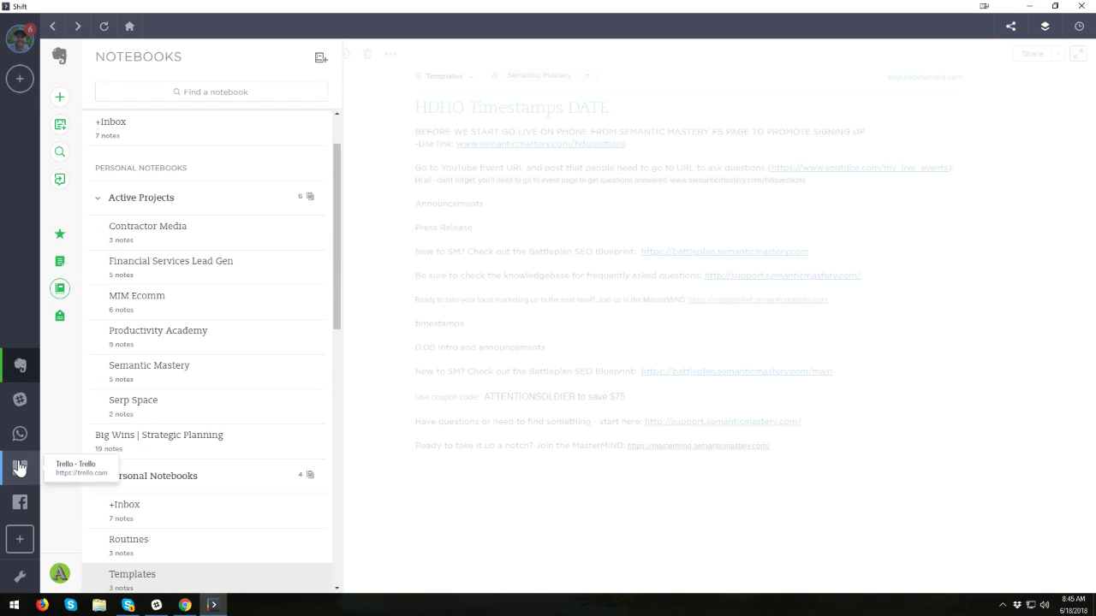
- Open Trello and review the checklists of the "Tues, Wed, Thur Video Production" card, then close the card
click(19, 466)
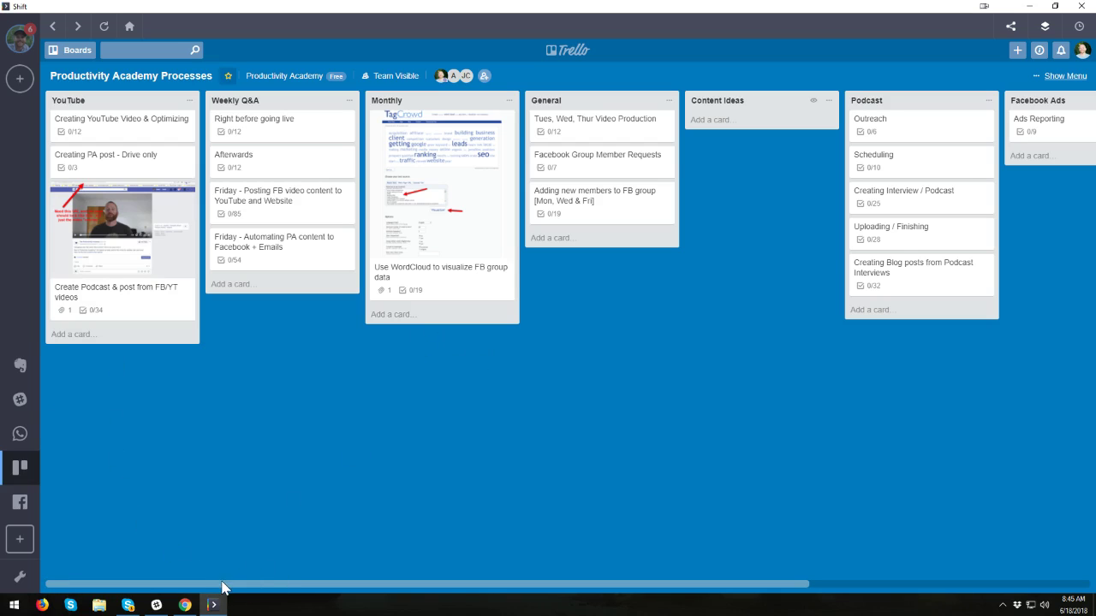
mouse_move(227, 587)
mouse_down()
mouse_move(558, 603)
mouse_move(229, 587)
mouse_up()
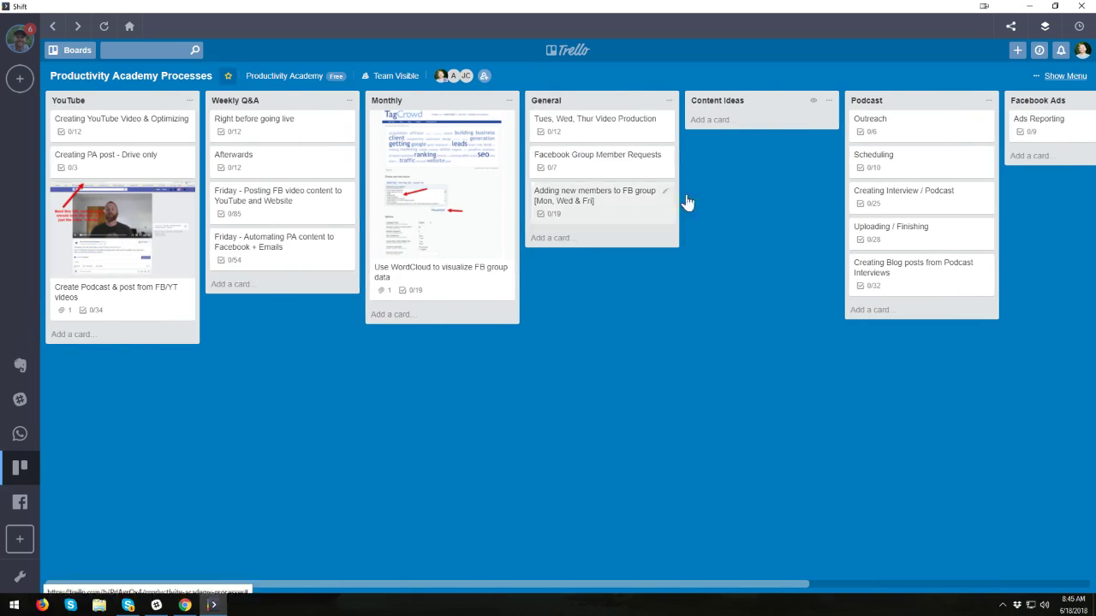
click(600, 134)
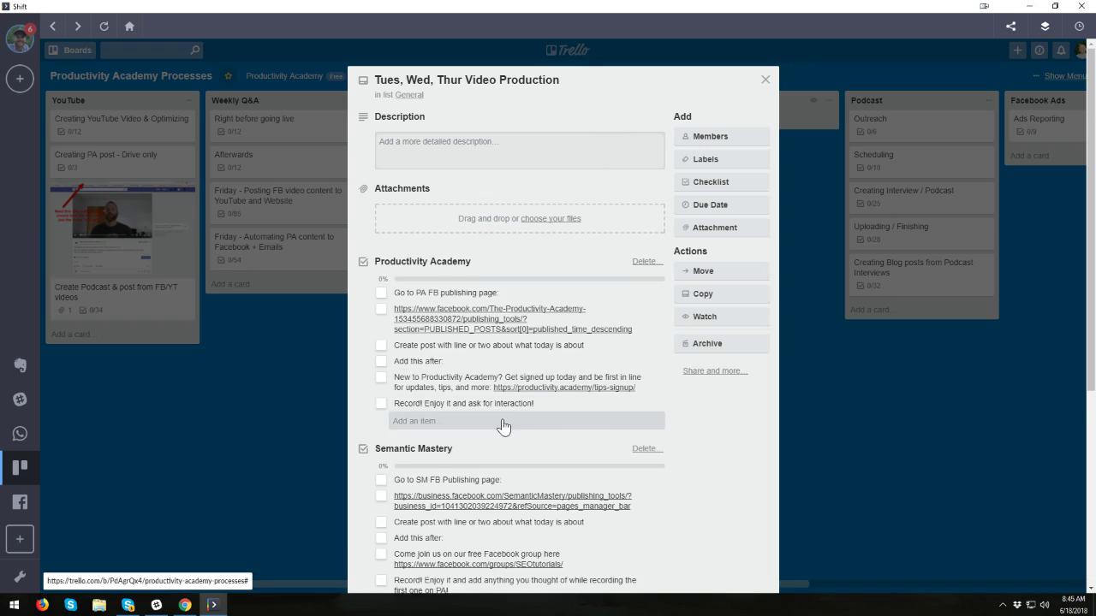
scroll(513, 420, down, 4)
scroll(501, 428, up, 4)
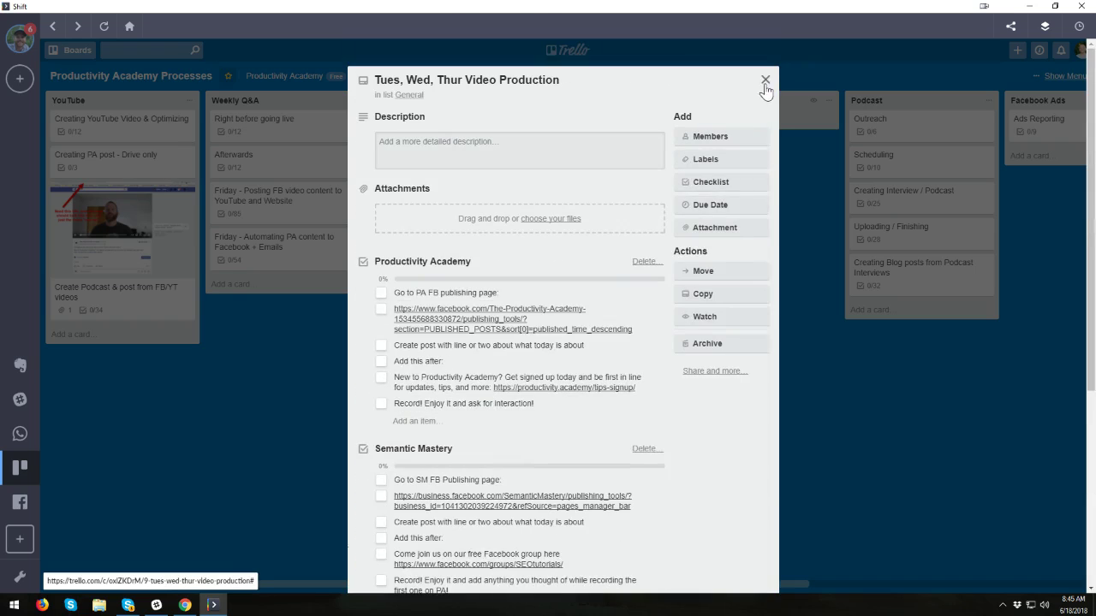
click(766, 80)
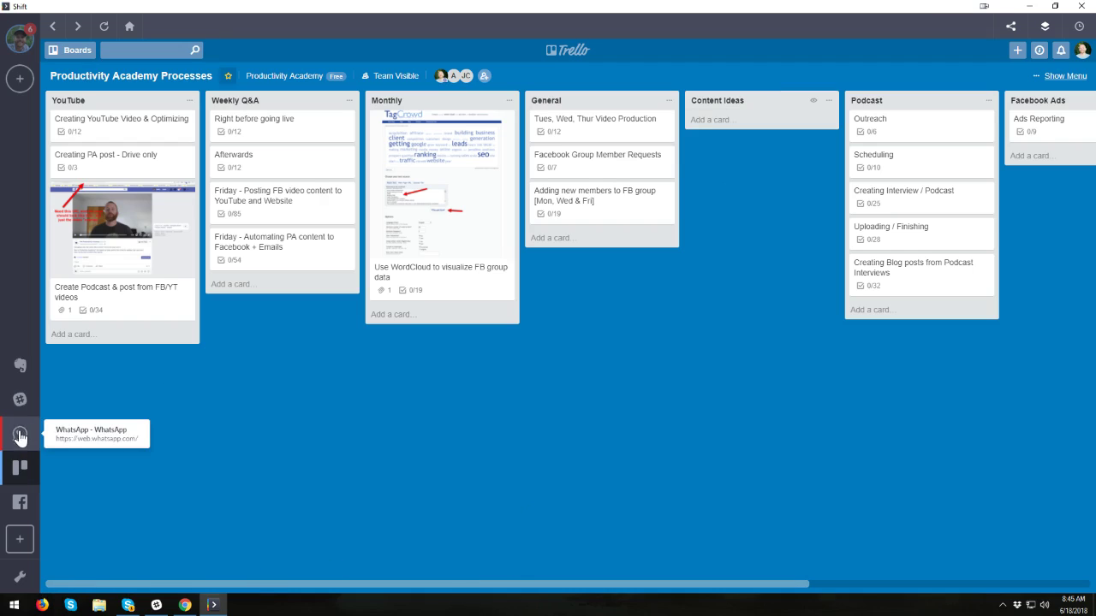
- Open Slack and look through the channel list and the message history of the #random channel
click(20, 400)
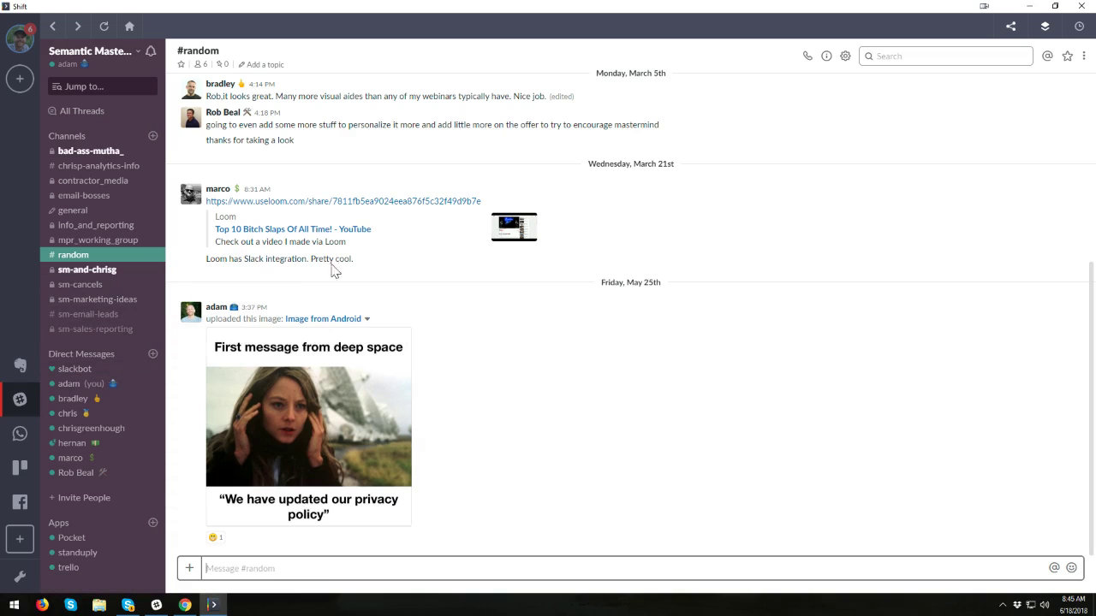
scroll(94, 214, down, 1)
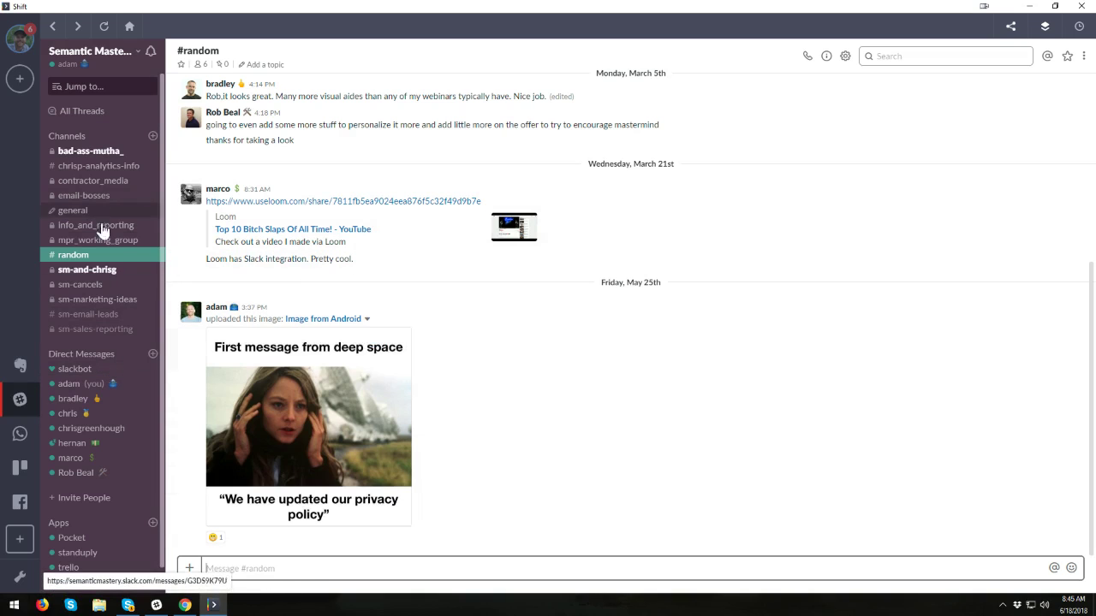
scroll(94, 272, up, 1)
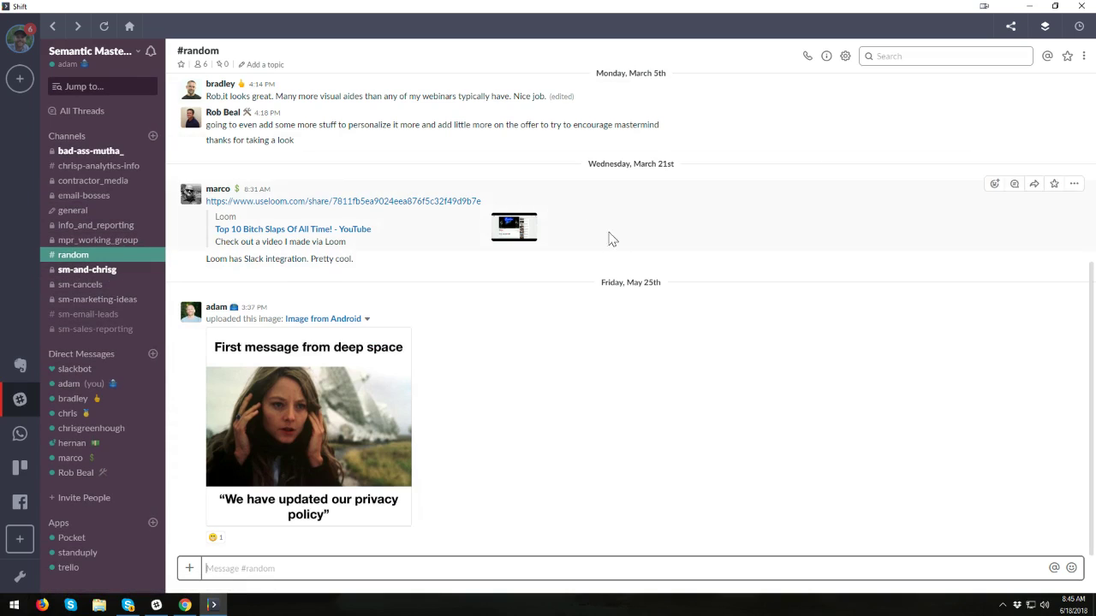
scroll(609, 240, up, 4)
scroll(611, 255, down, 4)
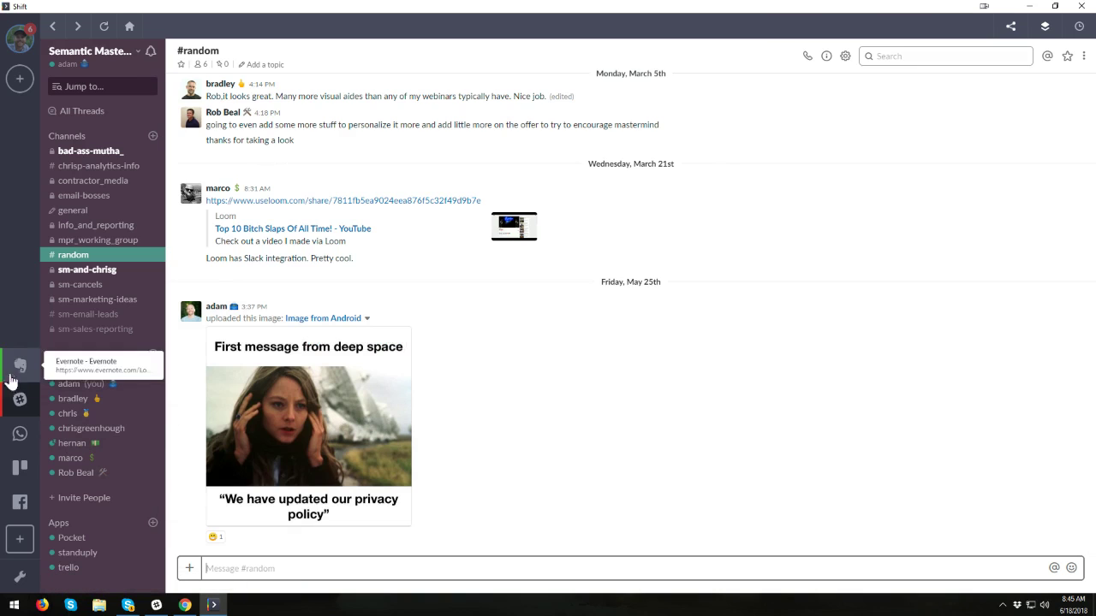
- Open the settings and review the available extensions, reading the Dropbox for Gmail and GoToMeeting descriptions
click(19, 577)
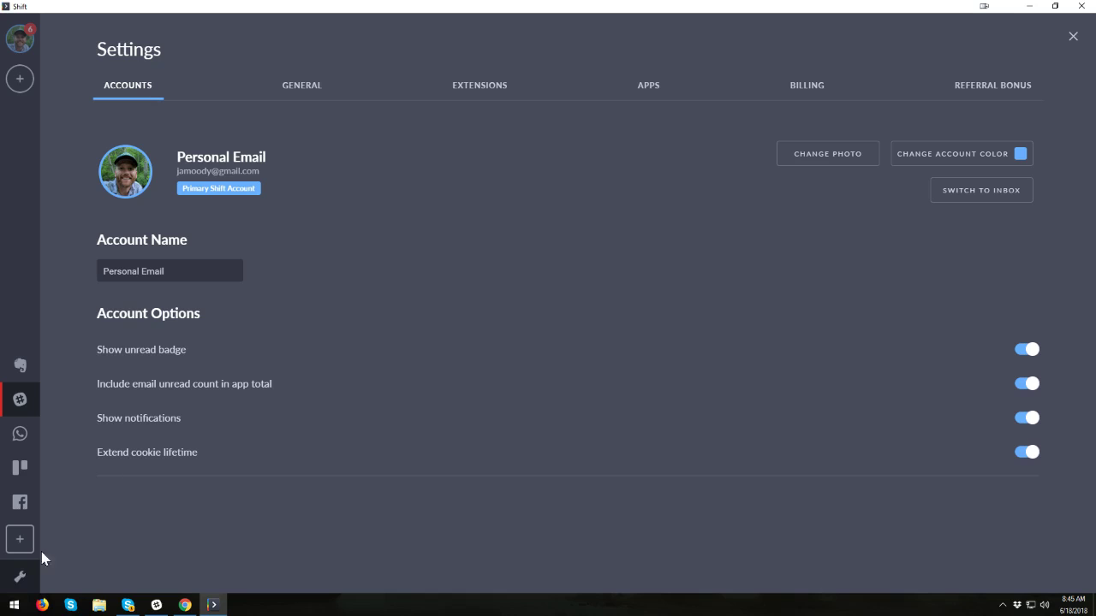
click(495, 97)
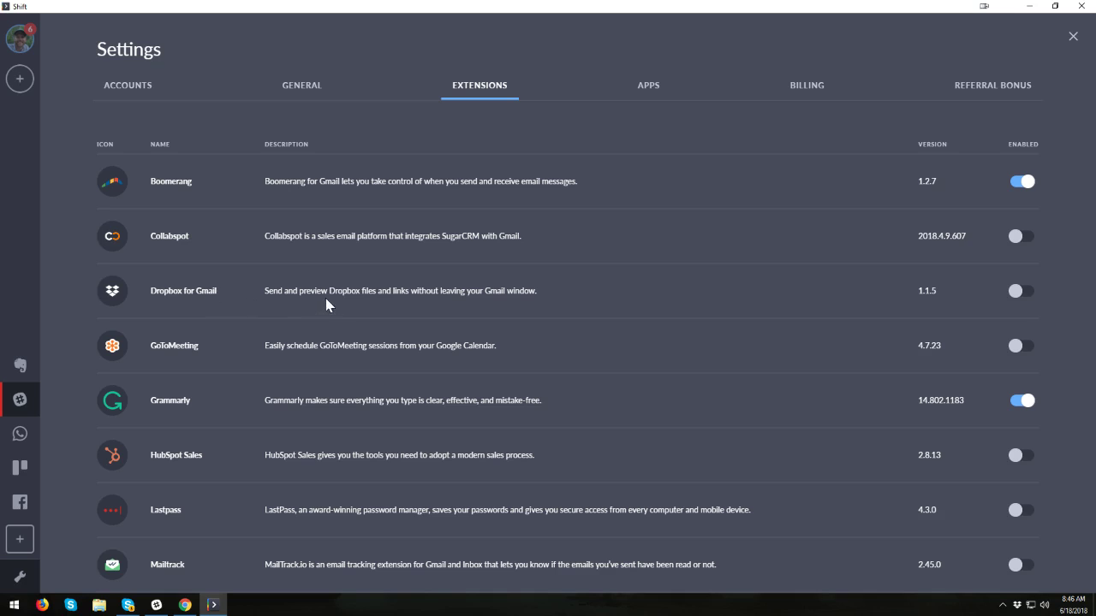
drag(332, 291, 497, 299)
click(497, 299)
drag(319, 338, 453, 351)
scroll(455, 358, down, 3)
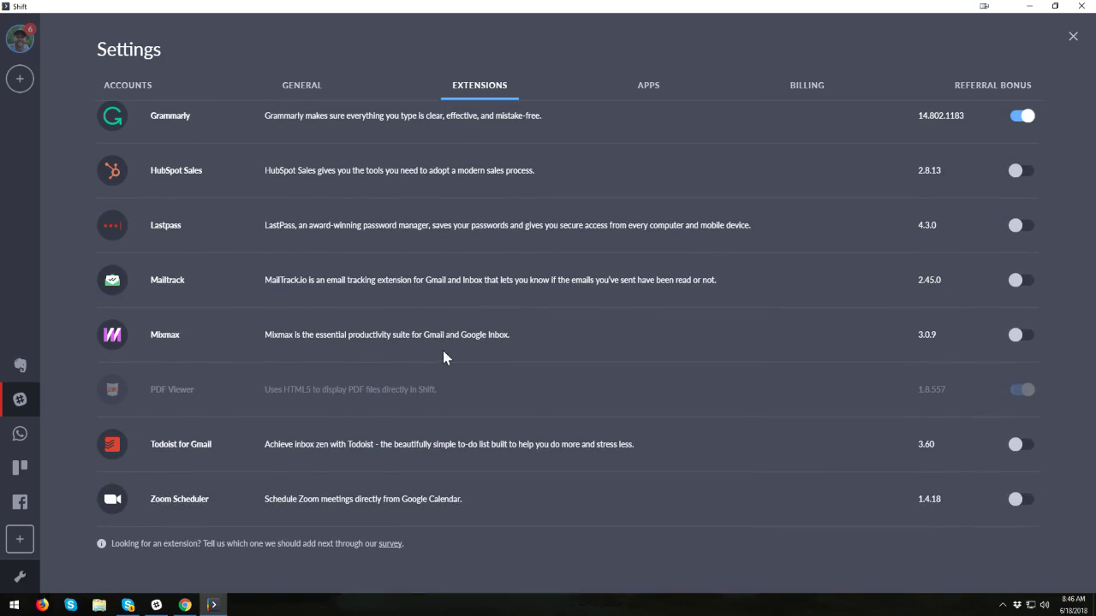
- Read the descriptions of the Lastpass, Mixmax, Todoist for Gmail and Zoom Scheduler extensions
mouse_move(284, 227)
mouse_down()
mouse_move(613, 214)
mouse_move(737, 235)
mouse_move(273, 214)
mouse_up()
click(734, 227)
click(272, 214)
drag(285, 335, 465, 342)
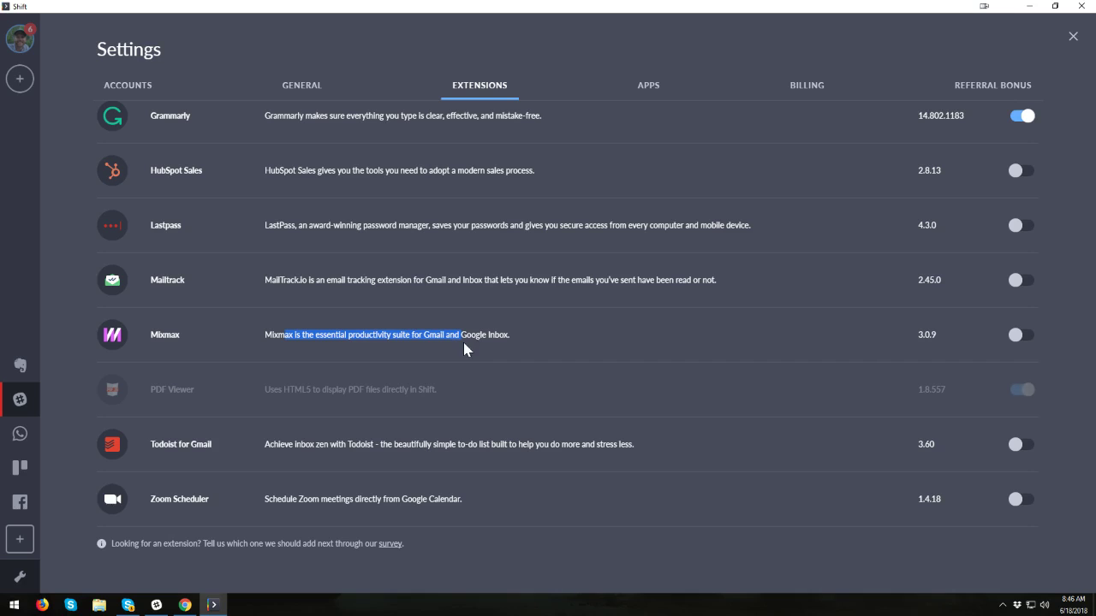
drag(310, 442, 411, 456)
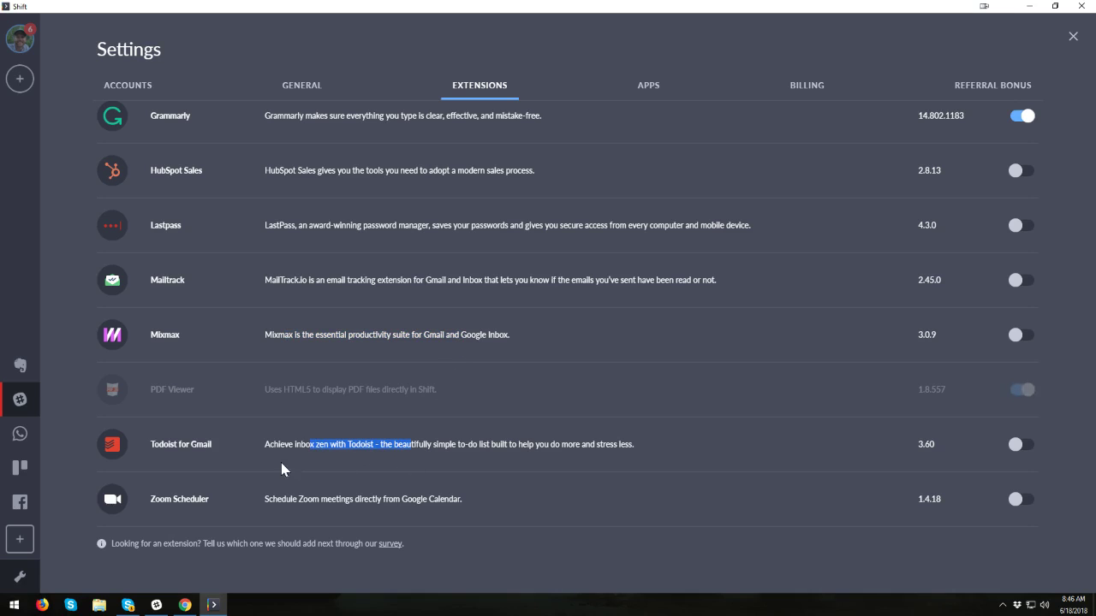
drag(296, 500, 330, 500)
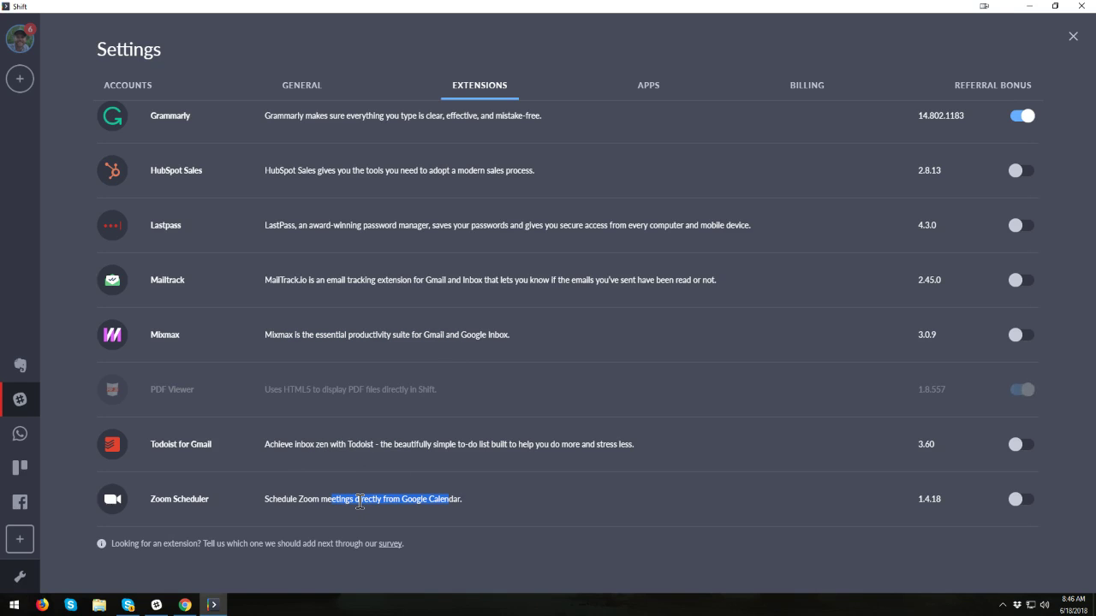
- Skim the extensions list once more and switch to Shift's pricing page in Chrome
scroll(359, 502, up, 4)
scroll(358, 501, down, 4)
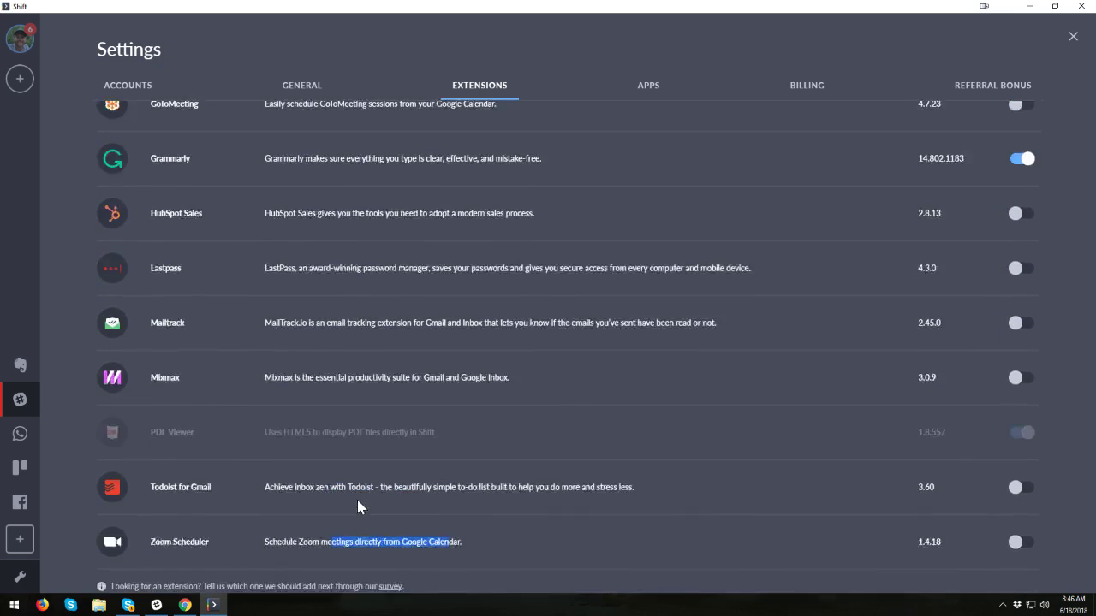
click(188, 606)
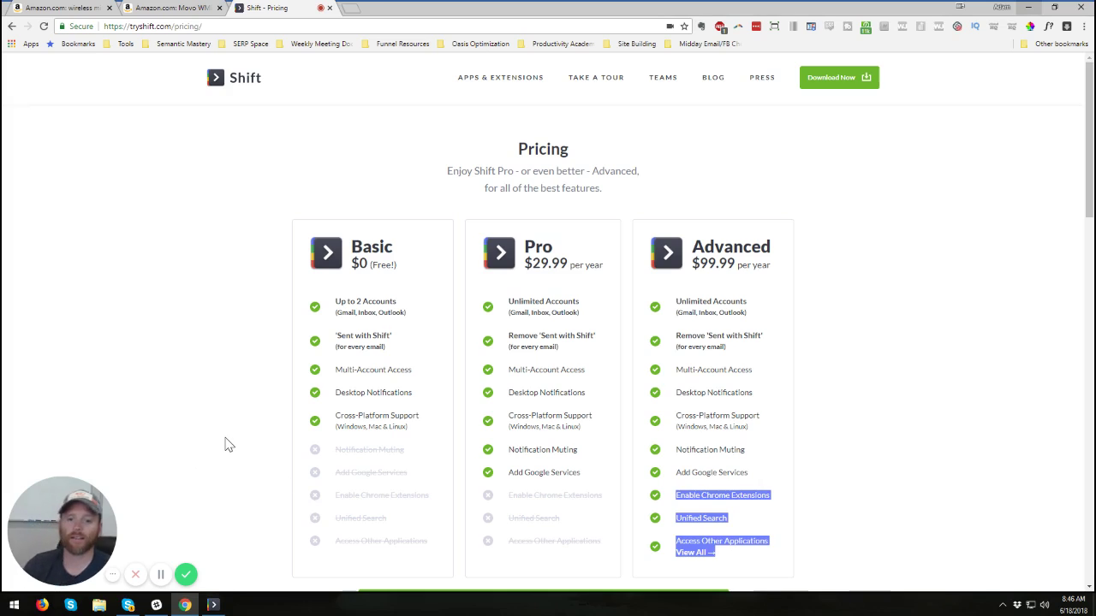